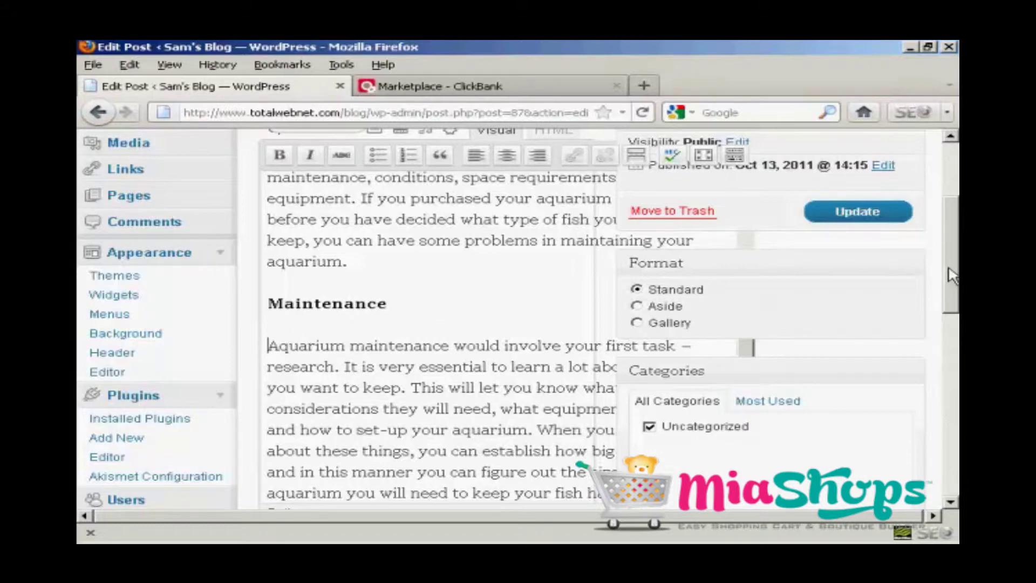
Select the words 'Aquarium maintenance' at the start of the Maintenance paragraph
scroll(952, 270, "up", 4)
left_click_drag(951, 261, 953, 301)
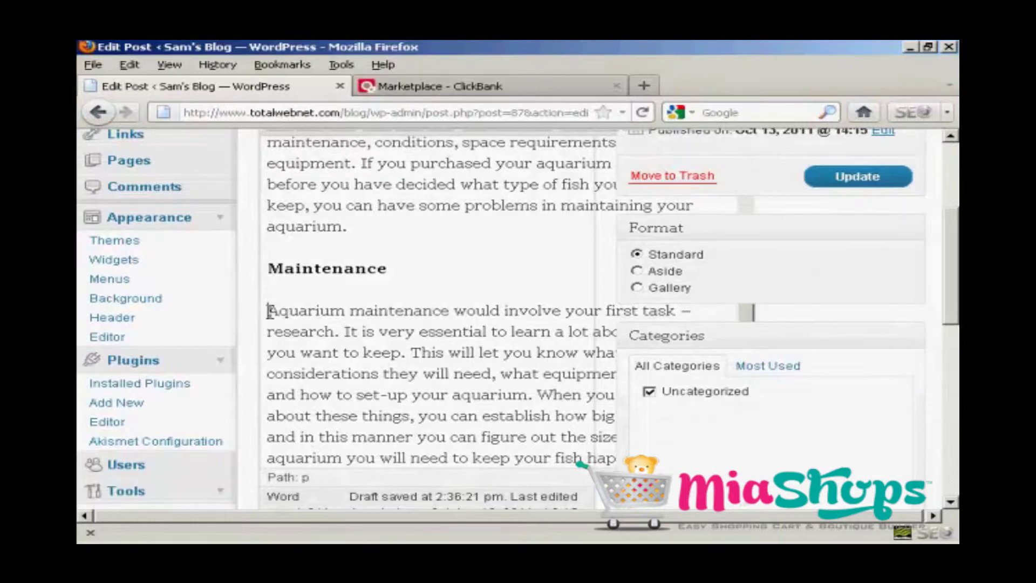
left_click_drag(269, 312, 452, 313)
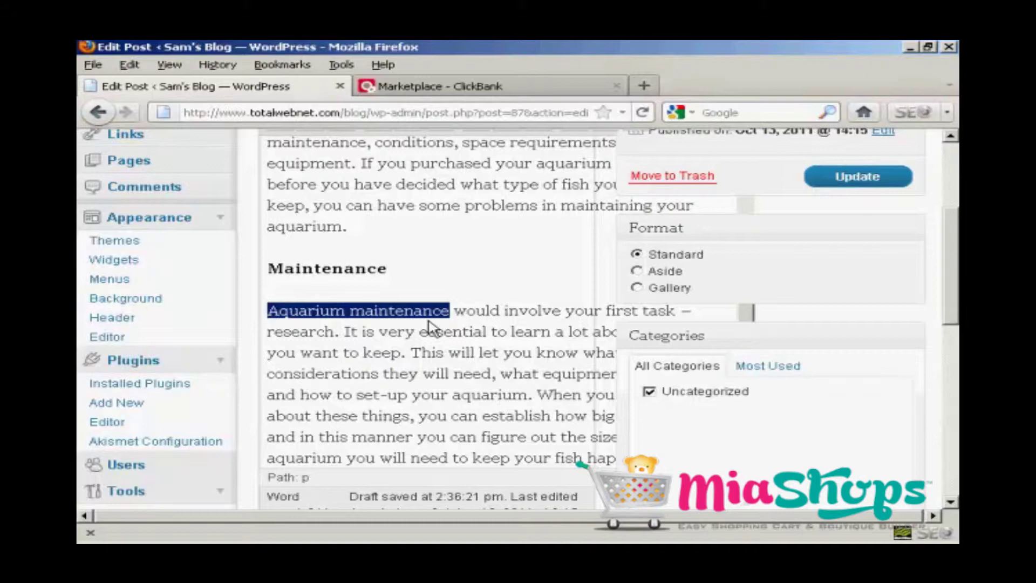
Switch to the ClickBank 'Aquarium maintenance' results and bring The Kick-Butt Aquarium listing into view
left_click(508, 91)
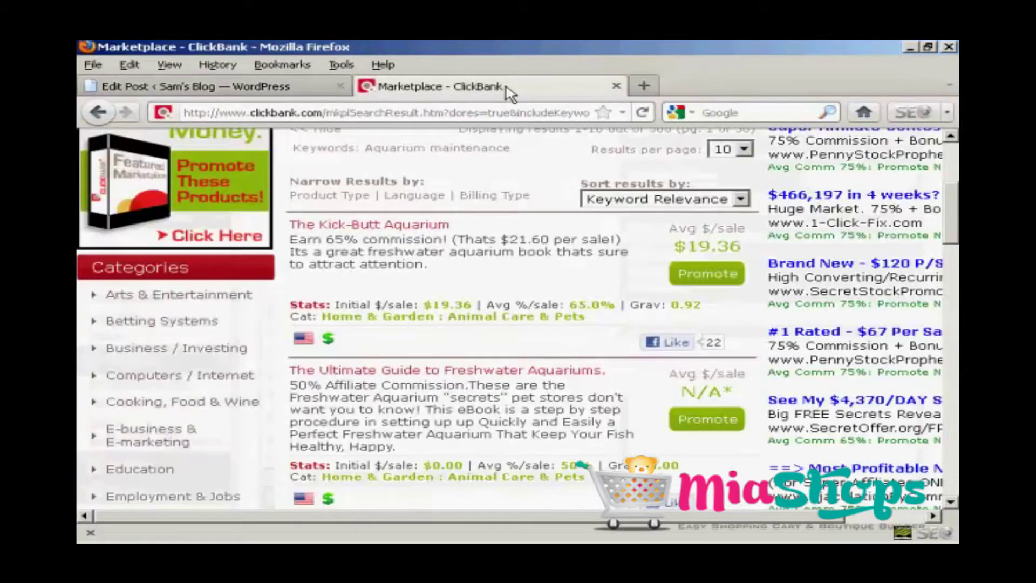
left_click_drag(951, 224, 952, 210)
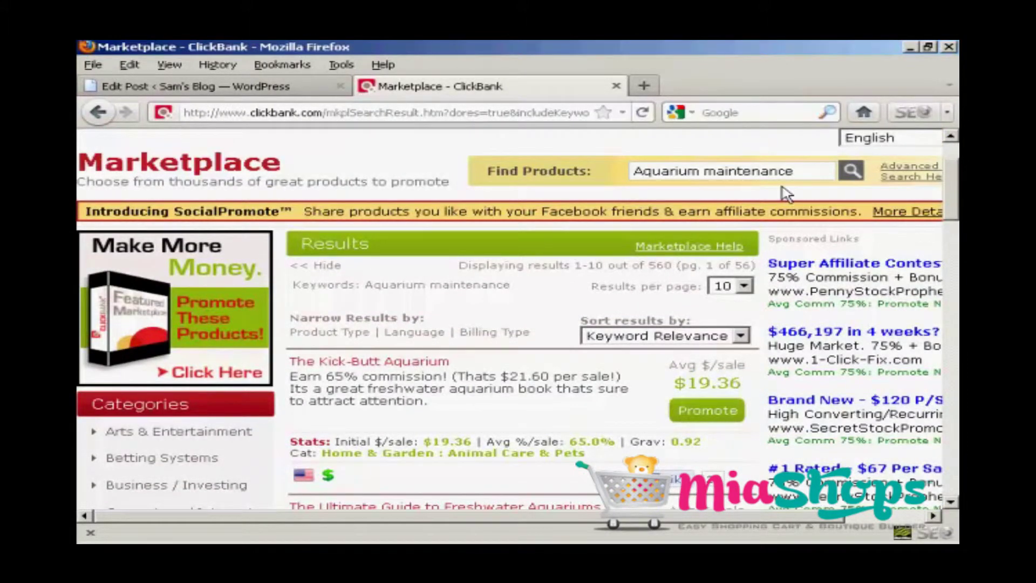
left_click_drag(952, 181, 951, 205)
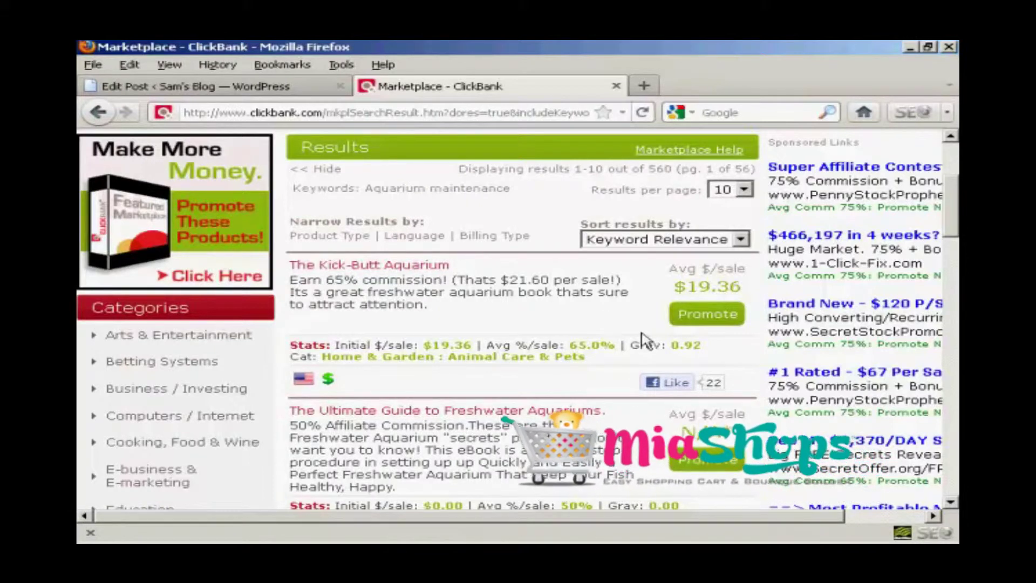
Promote The Kick-Butt Aquarium and generate its HopLink using your account nickname
left_click(711, 323)
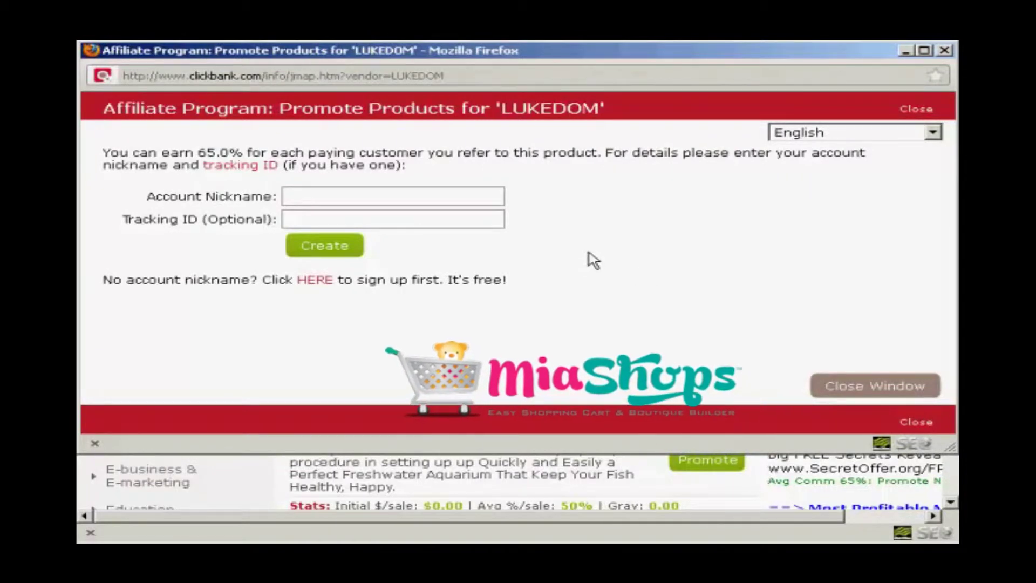
left_click(287, 197)
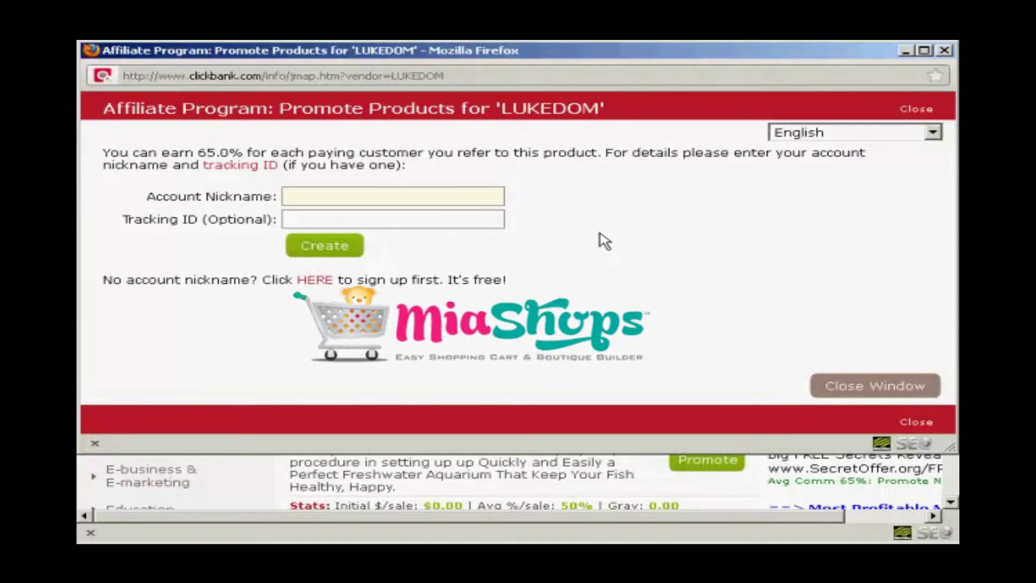
type("yourid")
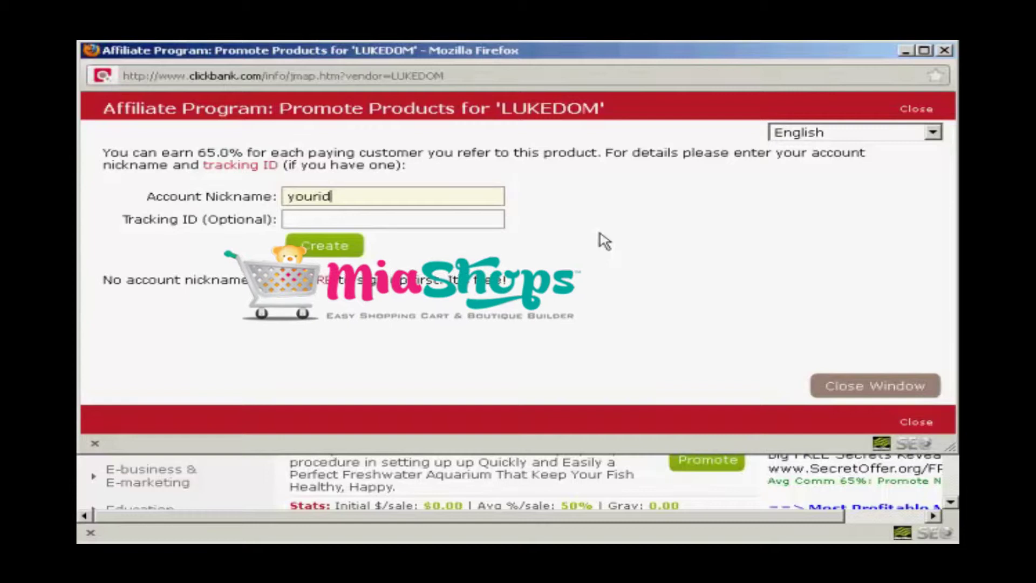
left_click(326, 247)
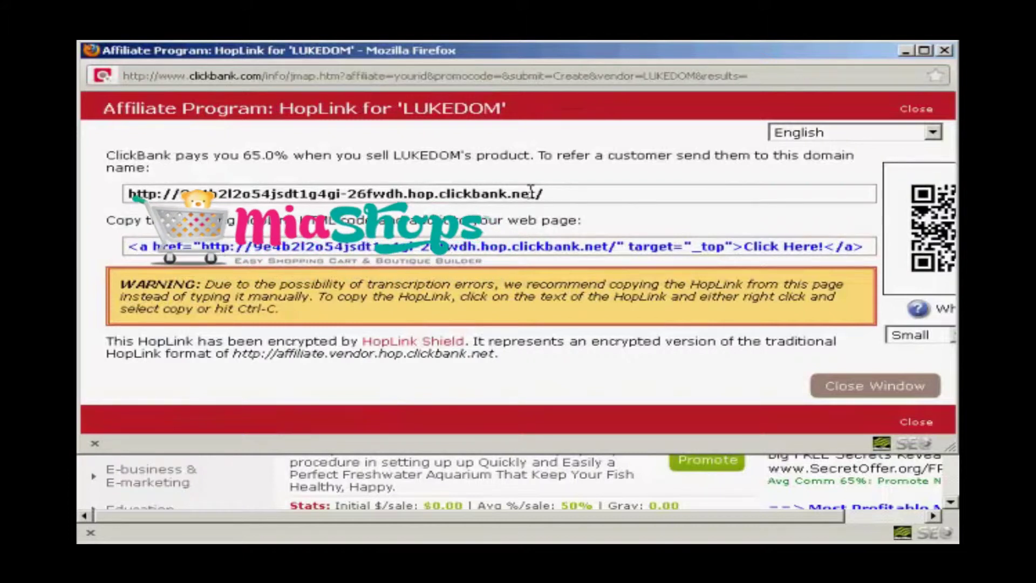
Copy the generated HopLink URL and close the affiliate window
left_click_drag(548, 193, 130, 193)
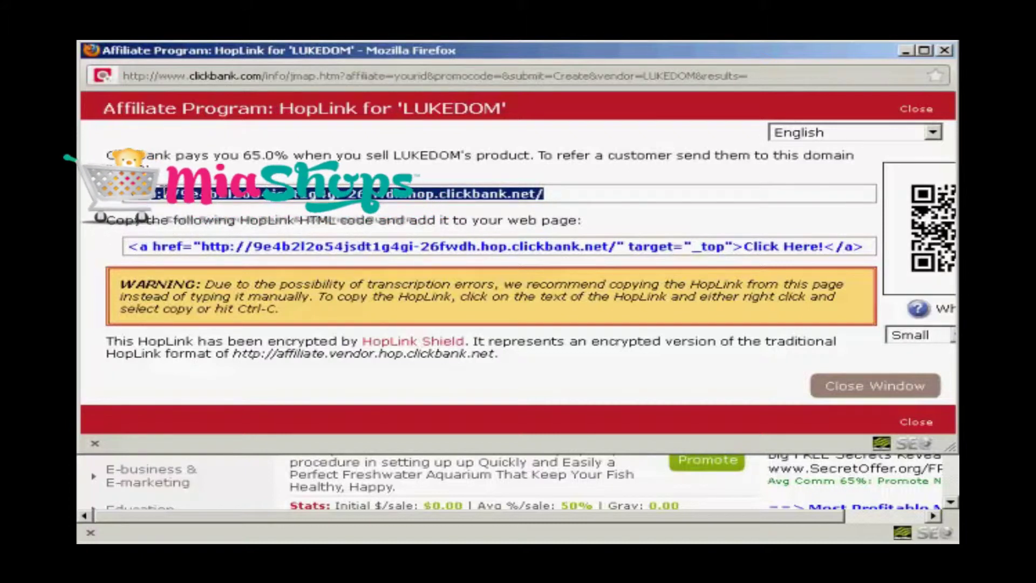
right_click(168, 198)
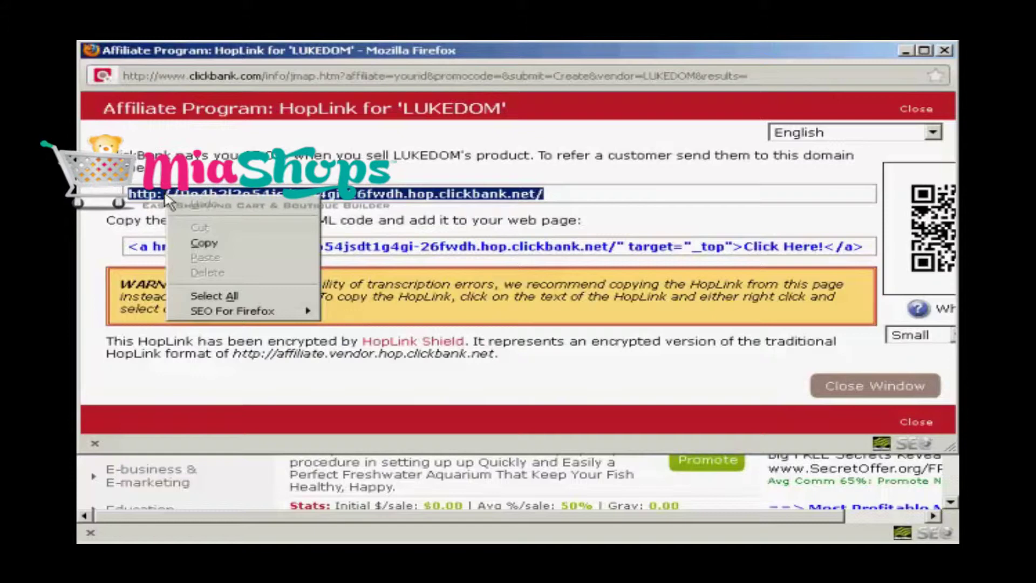
left_click(209, 241)
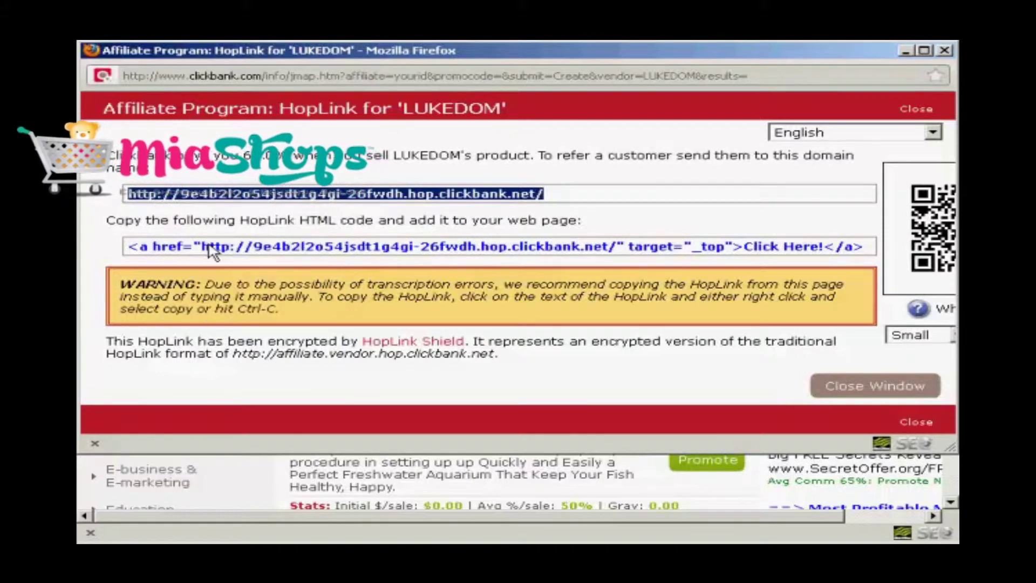
left_click(872, 386)
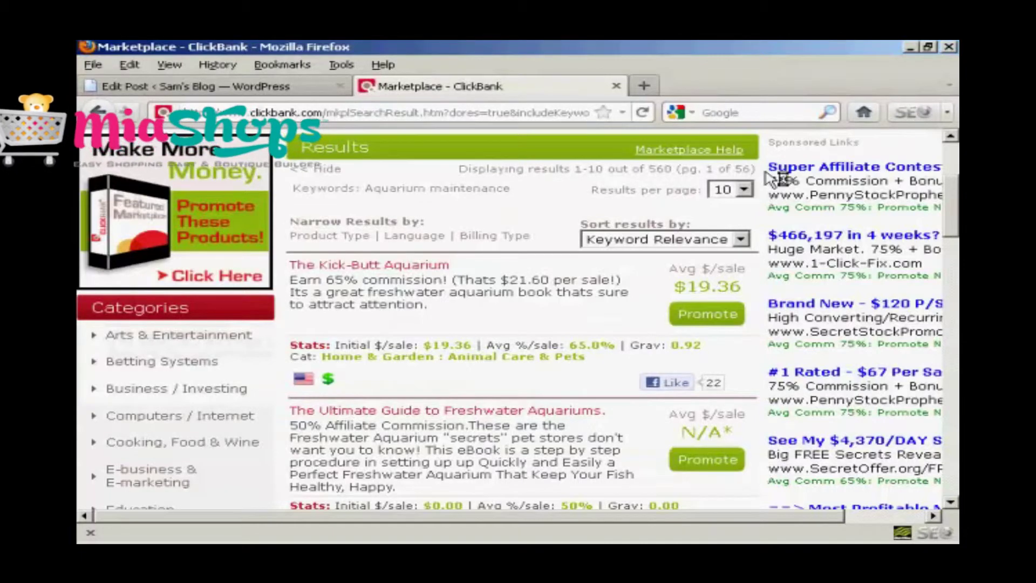
Return to the Edit Post tab and scroll up to the editor's formatting toolbar
left_click(240, 88)
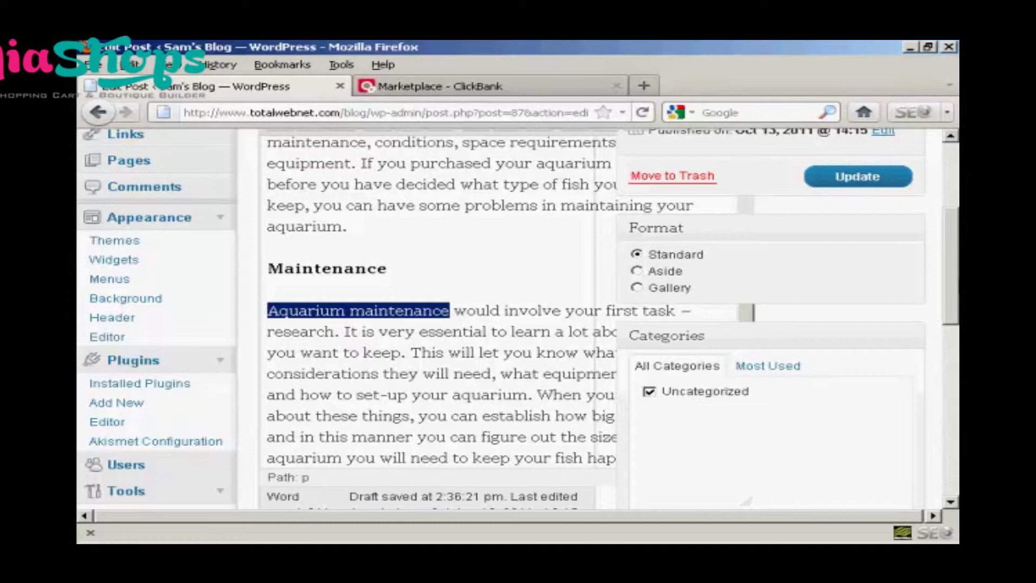
scroll(951, 273, "up", 1)
scroll(950, 272, "up", 3)
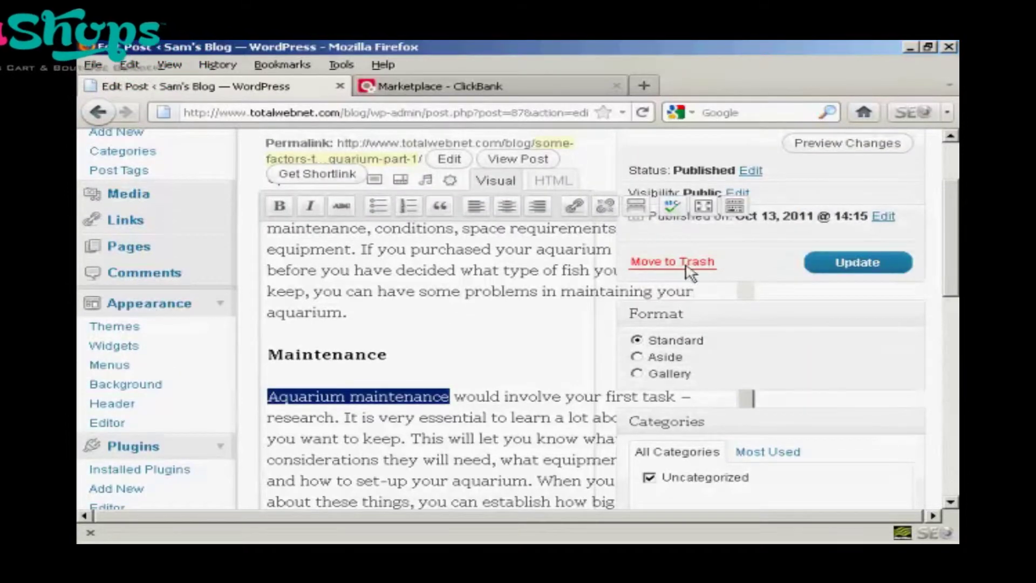
Link the selected phrase to the pasted HopLink, titled 'Kick-Butt Aquarium', opening in a new tab
left_click(576, 206)
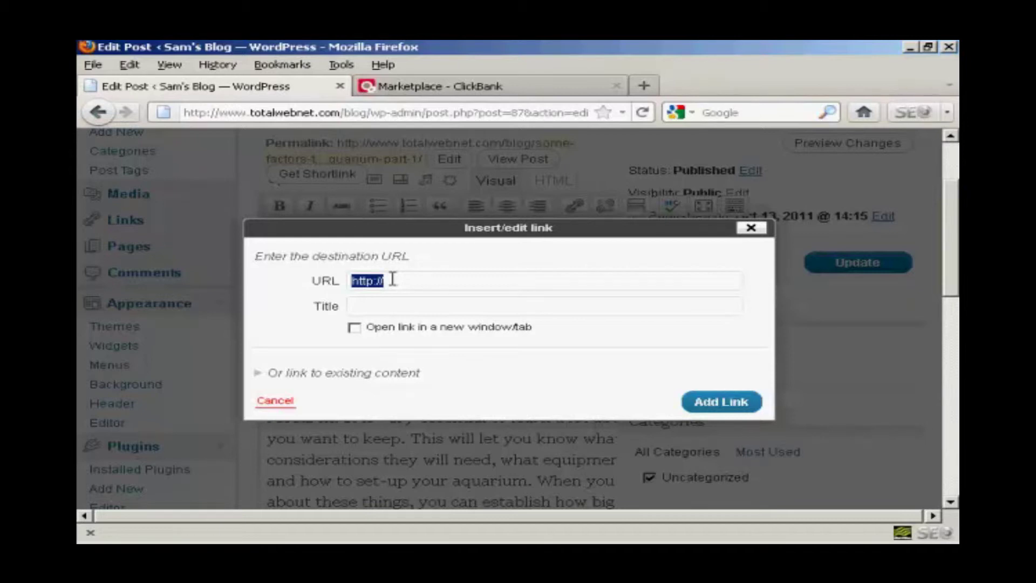
key("BackSpace")
key("ctrl+v")
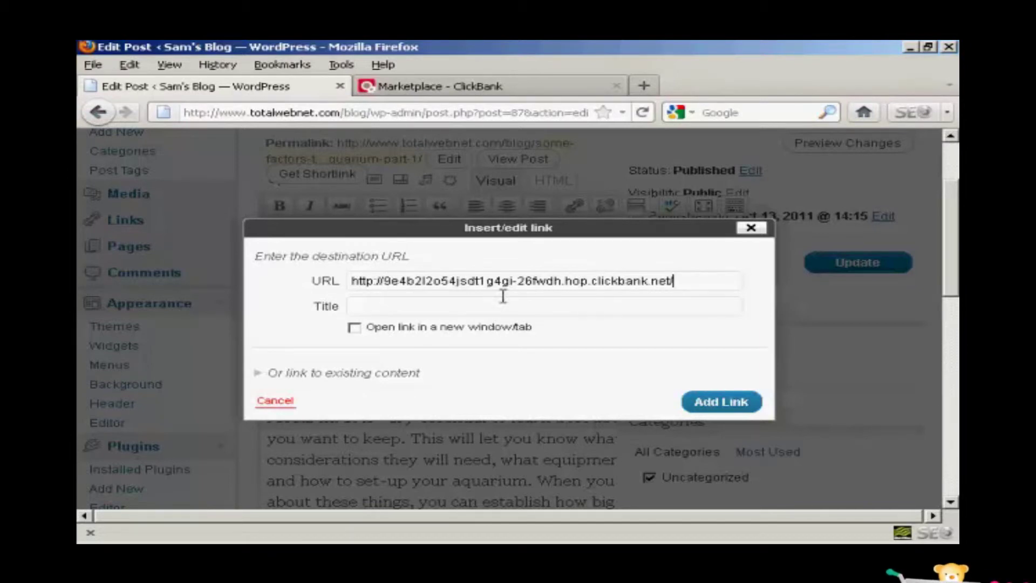
left_click(358, 308)
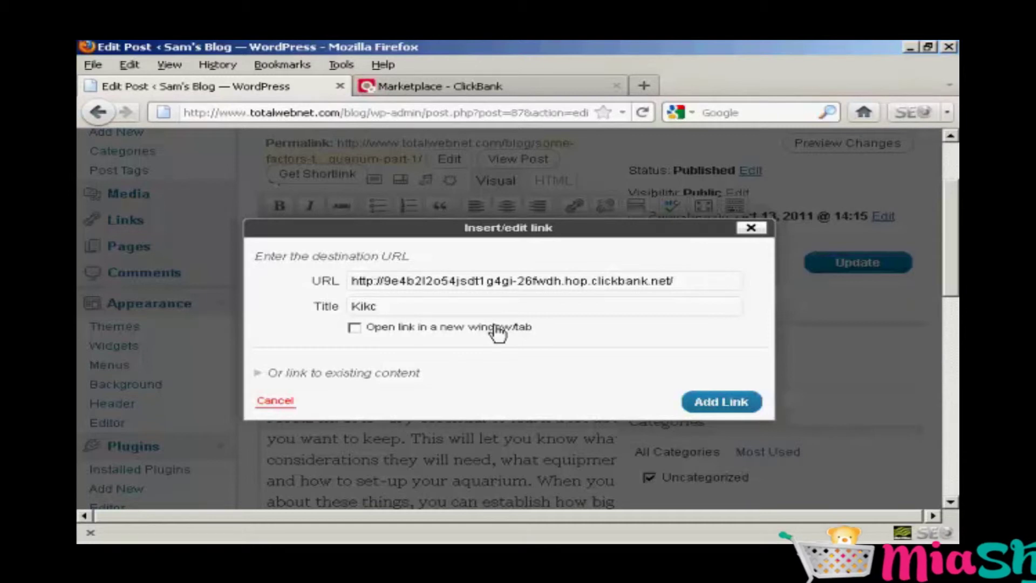
type("Kick-Butt Aquarium")
left_click(354, 328)
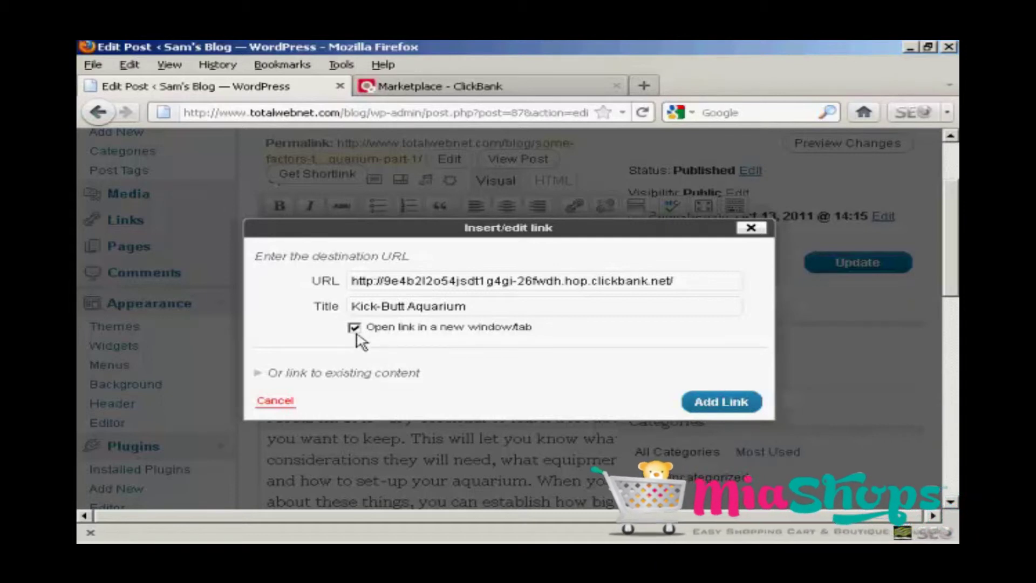
left_click(723, 407)
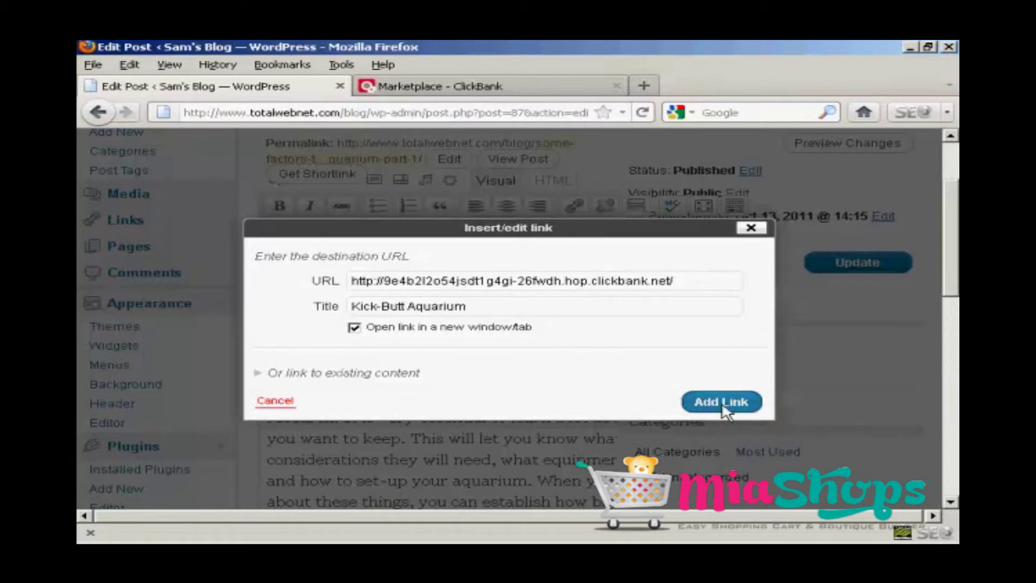
left_click(723, 404)
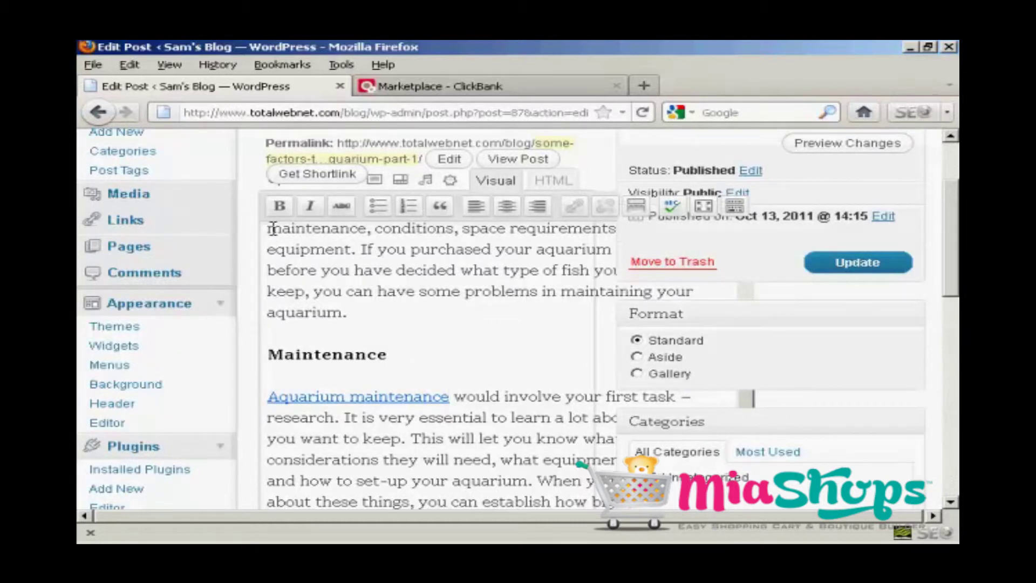
Link 'maintenance' in the first paragraph to the same HopLink, then update the post
left_click_drag(269, 227, 352, 231)
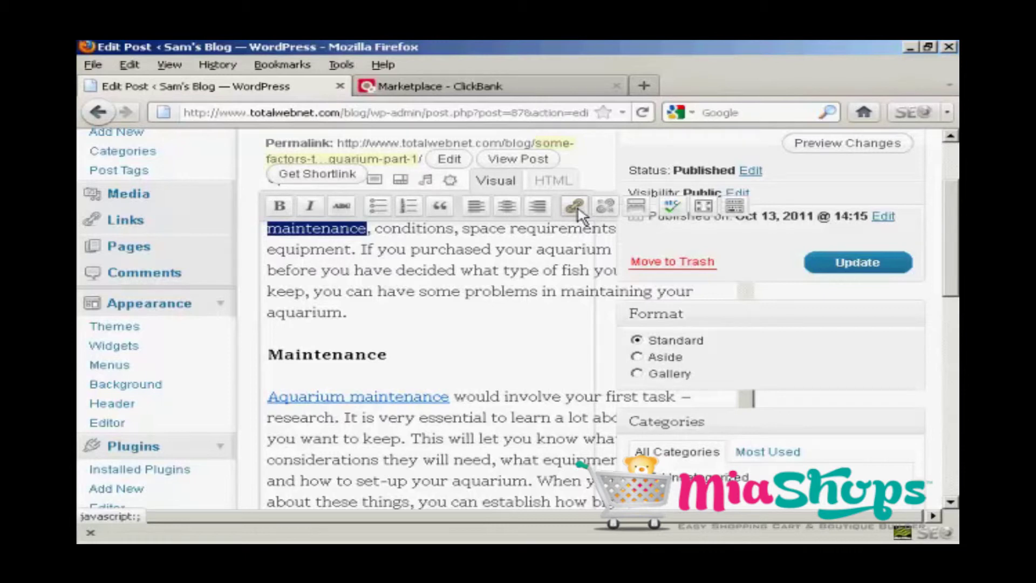
left_click(576, 208)
left_click(395, 280)
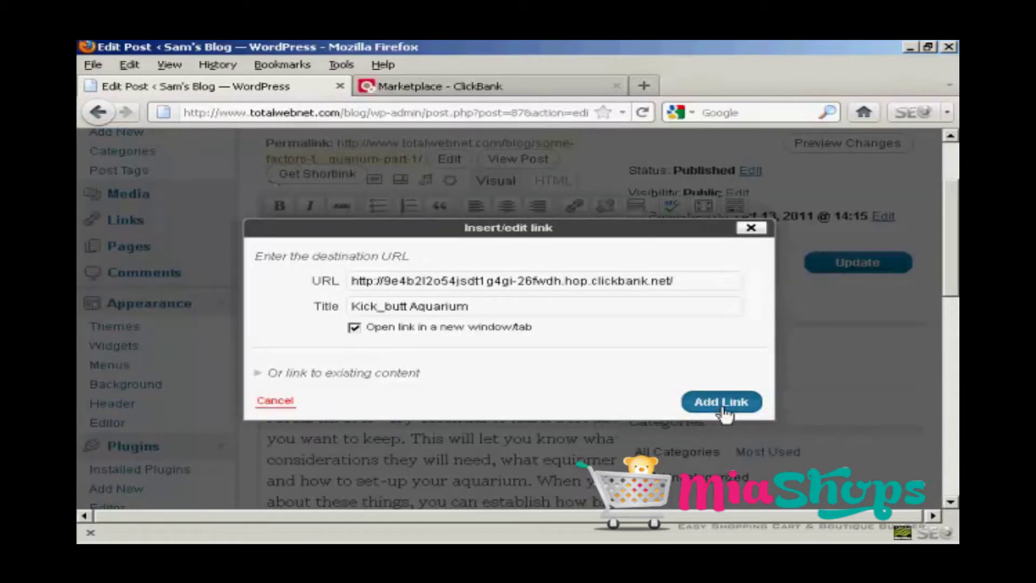
left_click(723, 403)
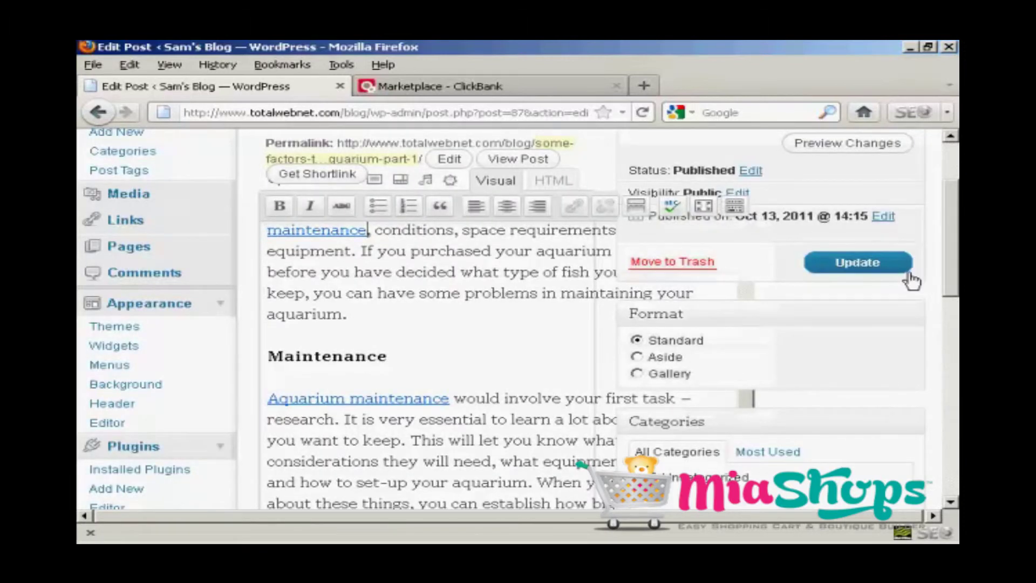
left_click(870, 273)
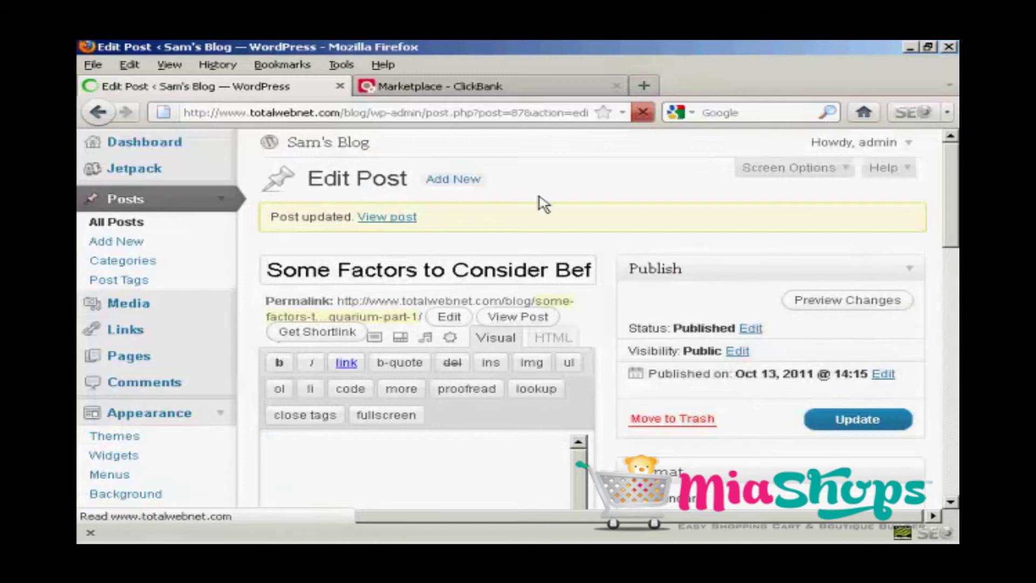
View the updated post and scroll down to the Maintenance section to check both links
left_click(388, 220)
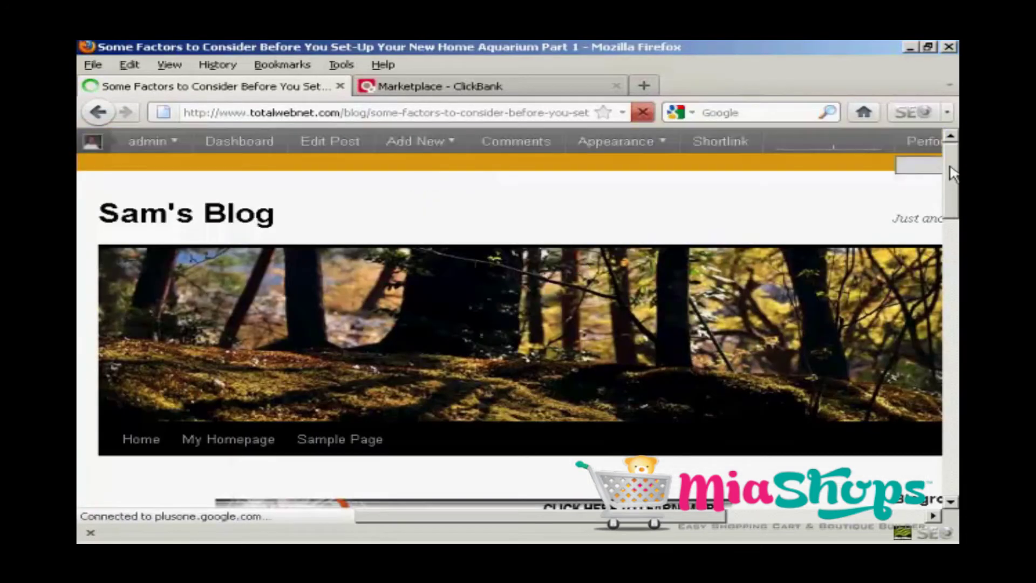
scroll(953, 197, "down", 4)
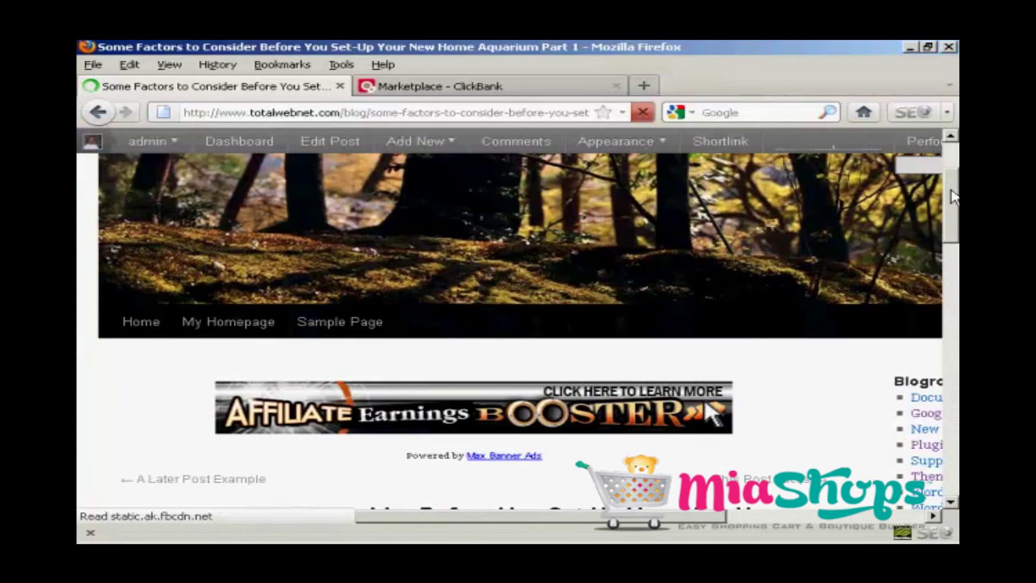
scroll(710, 264, "down", 7)
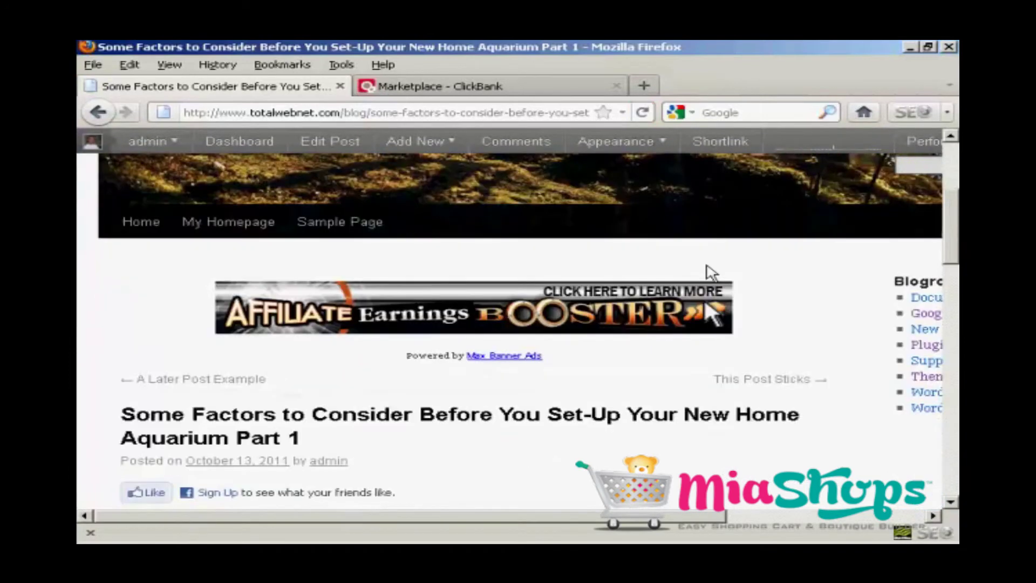
scroll(583, 289, "down", 4)
scroll(448, 308, "down", 3)
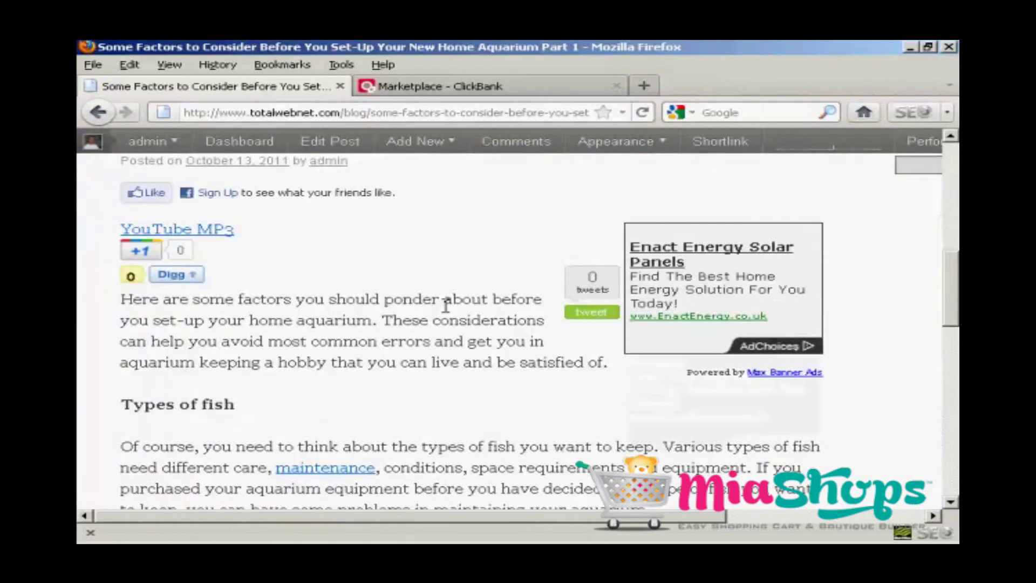
scroll(409, 300, "down", 3)
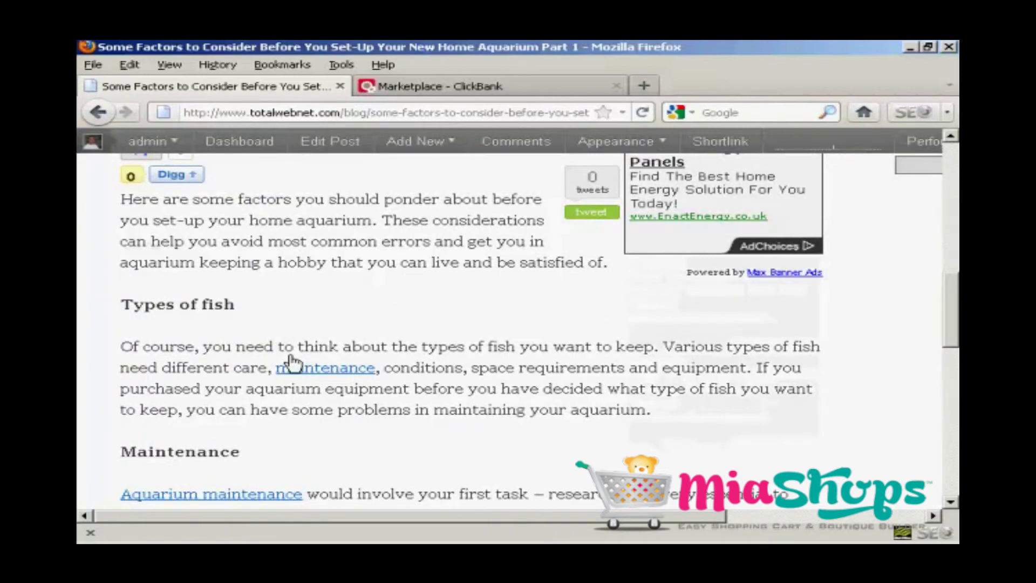
scroll(345, 350, "down", 3)
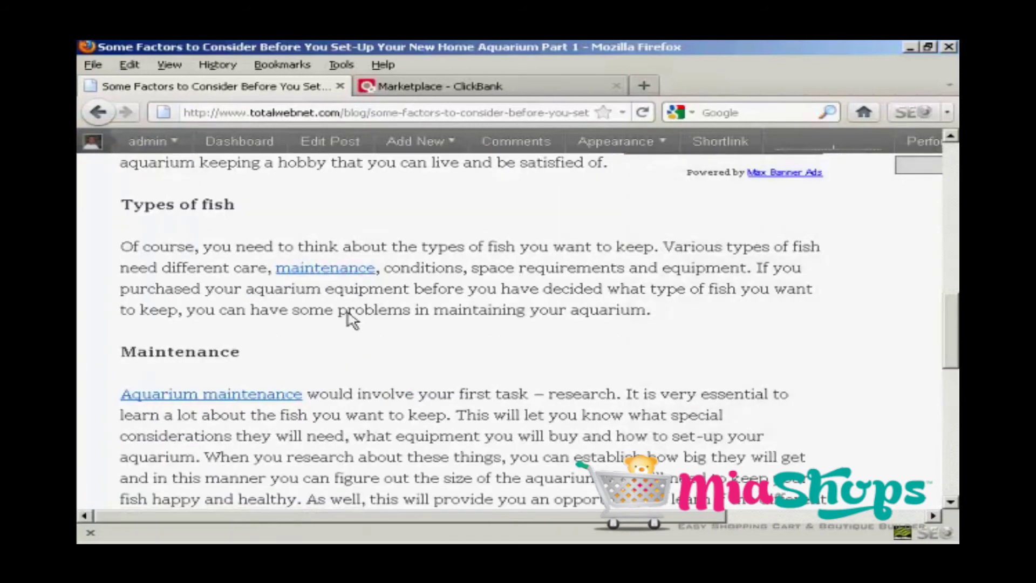
Follow the 'Aquarium maintenance' link to open the ClickBank HopLink in a new tab
left_click(268, 402)
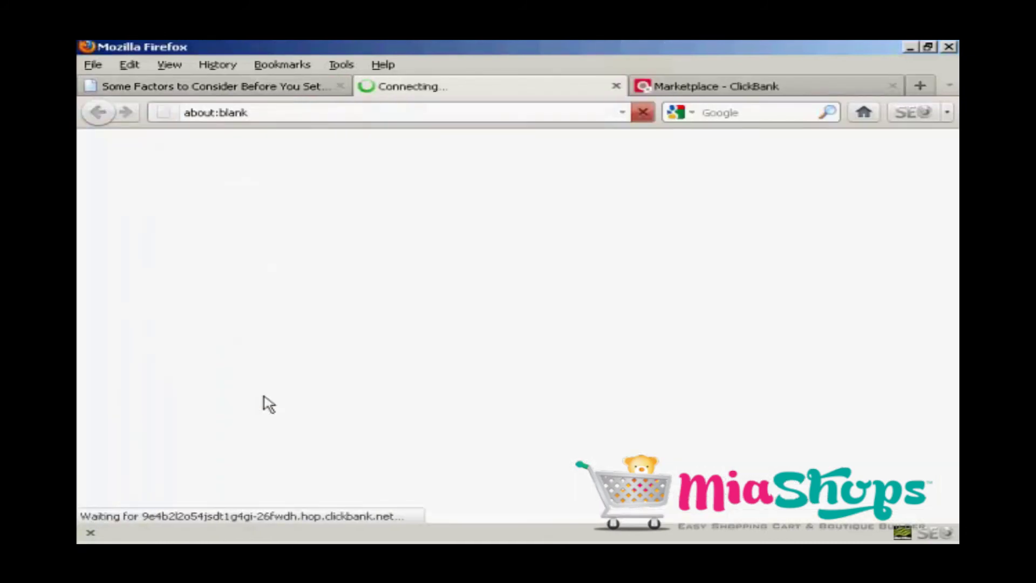